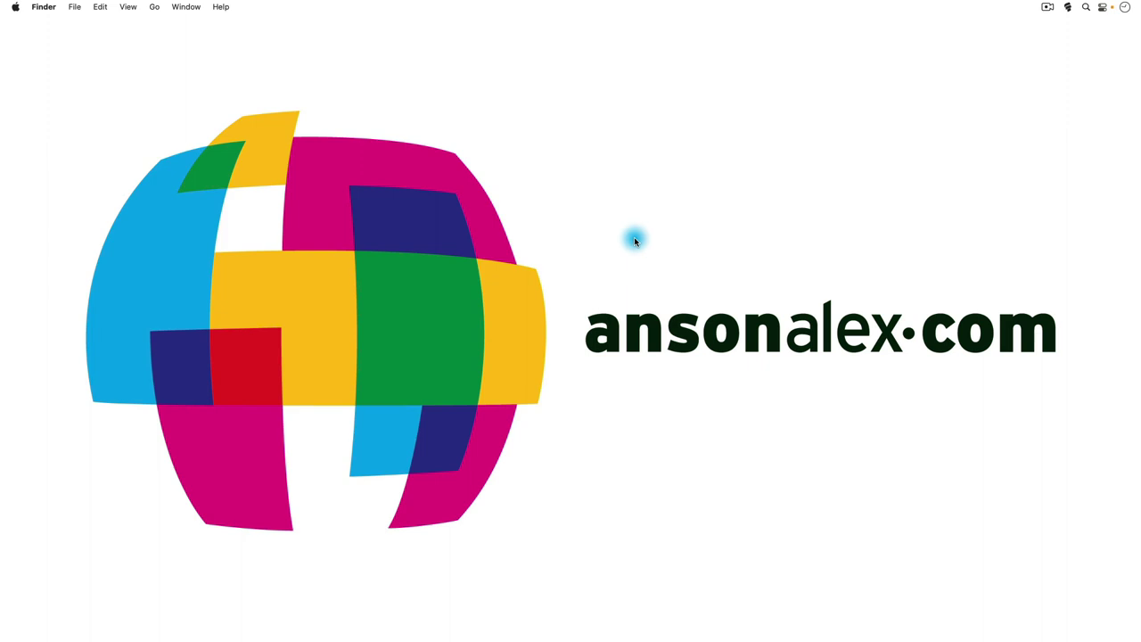
# Launch System Settings from the Apple menu
pyautogui.click(16, 8)
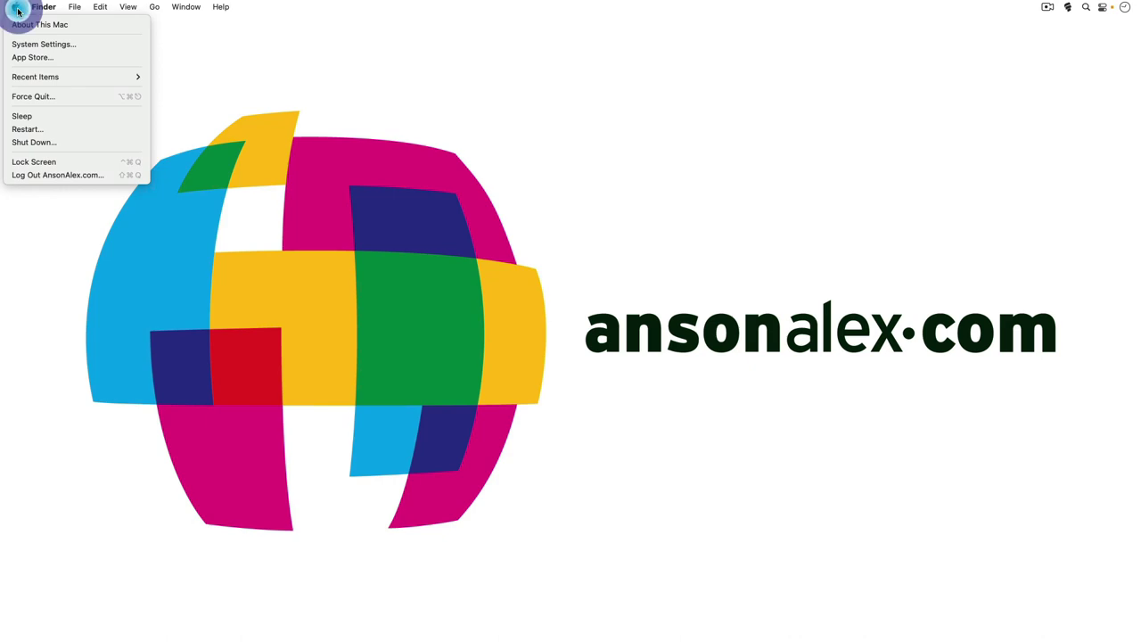
pyautogui.click(86, 44)
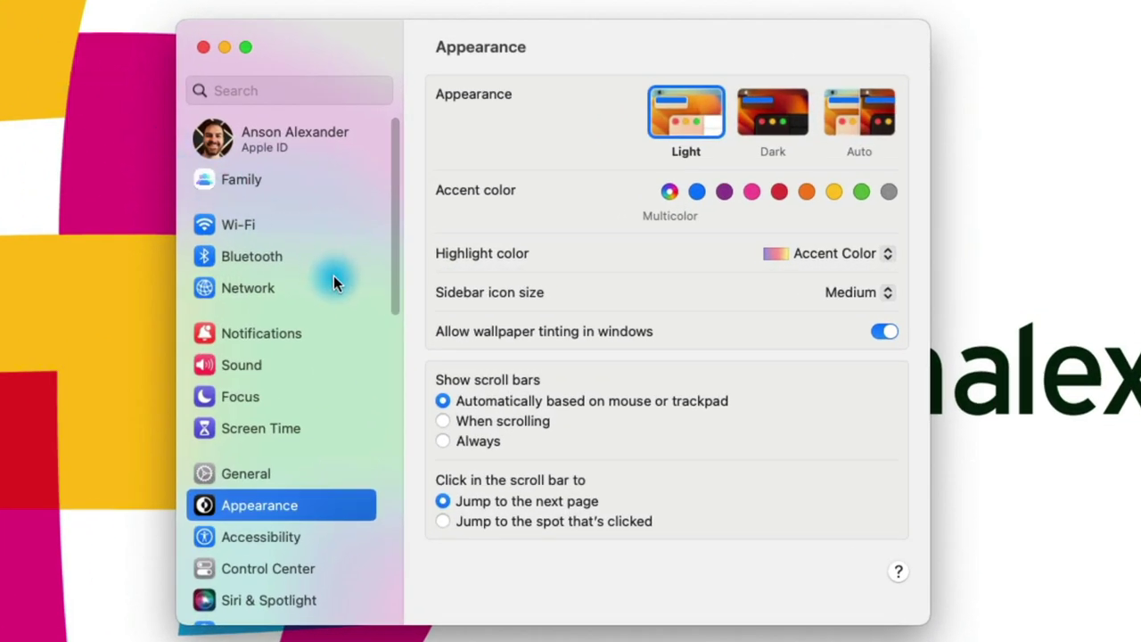
# Go to the Keyboard settings and bring up the Keyboard Shortcuts list
pyautogui.scroll(-2, 349, 279)
pyautogui.scroll(-10, 350, 279)
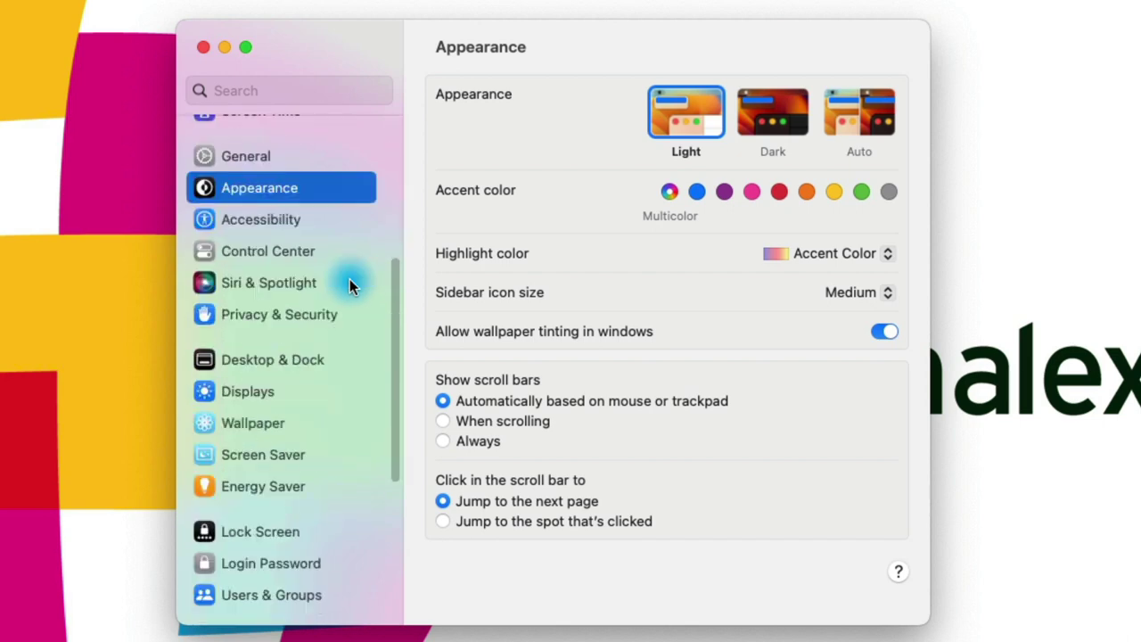
pyautogui.click(300, 541)
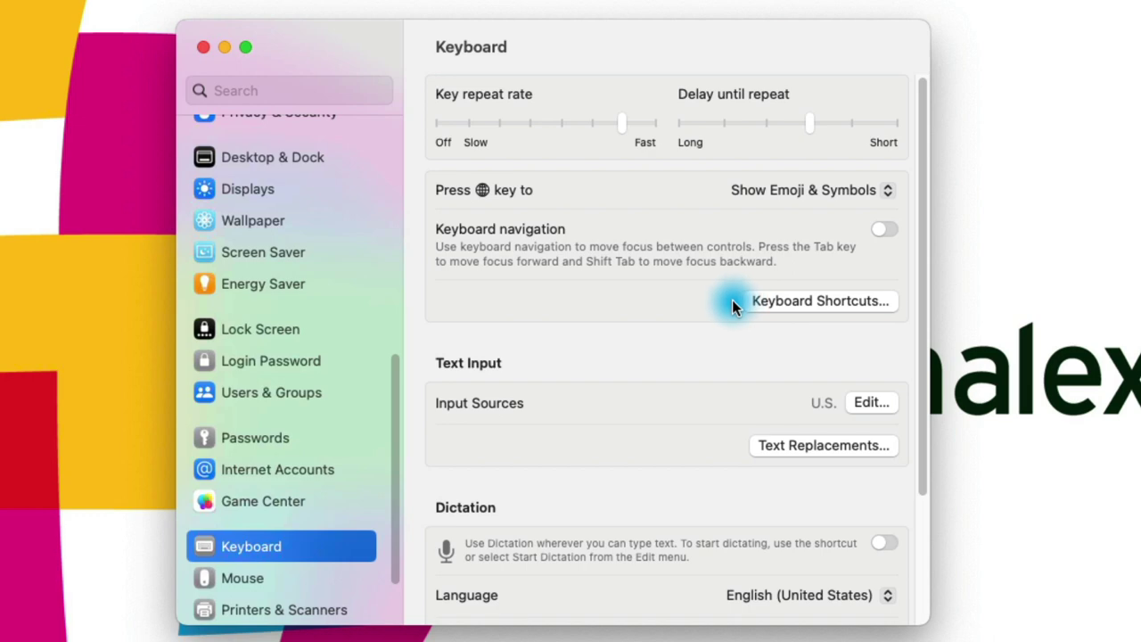
pyautogui.click(874, 303)
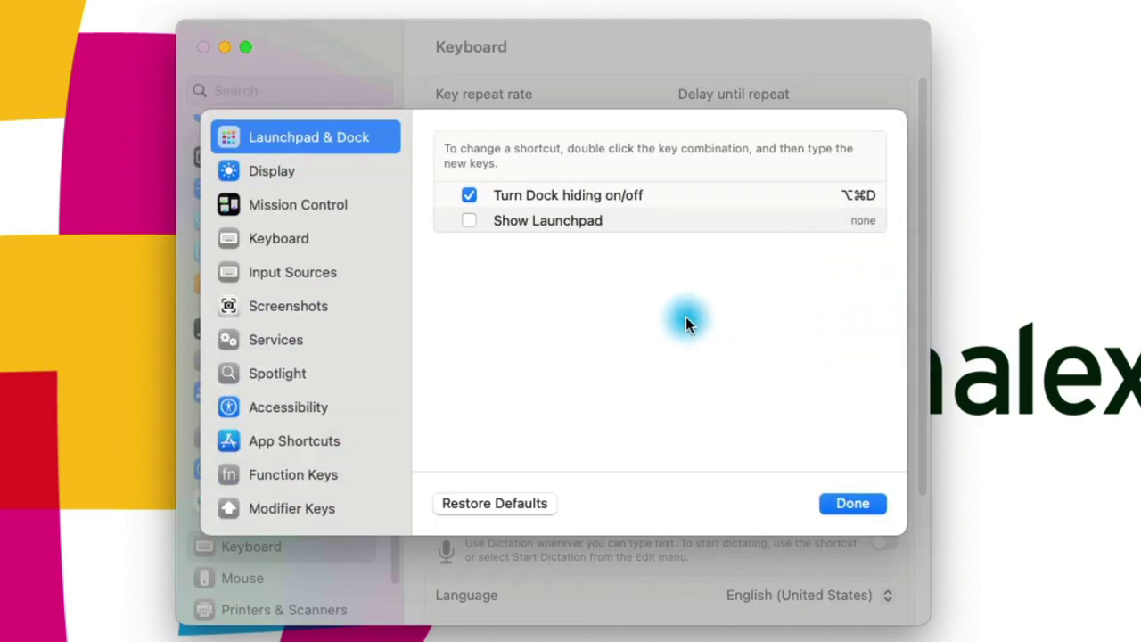
# Under Screenshots, set 'Copy picture of selected area' to ⇧⌘3
pyautogui.click(311, 308)
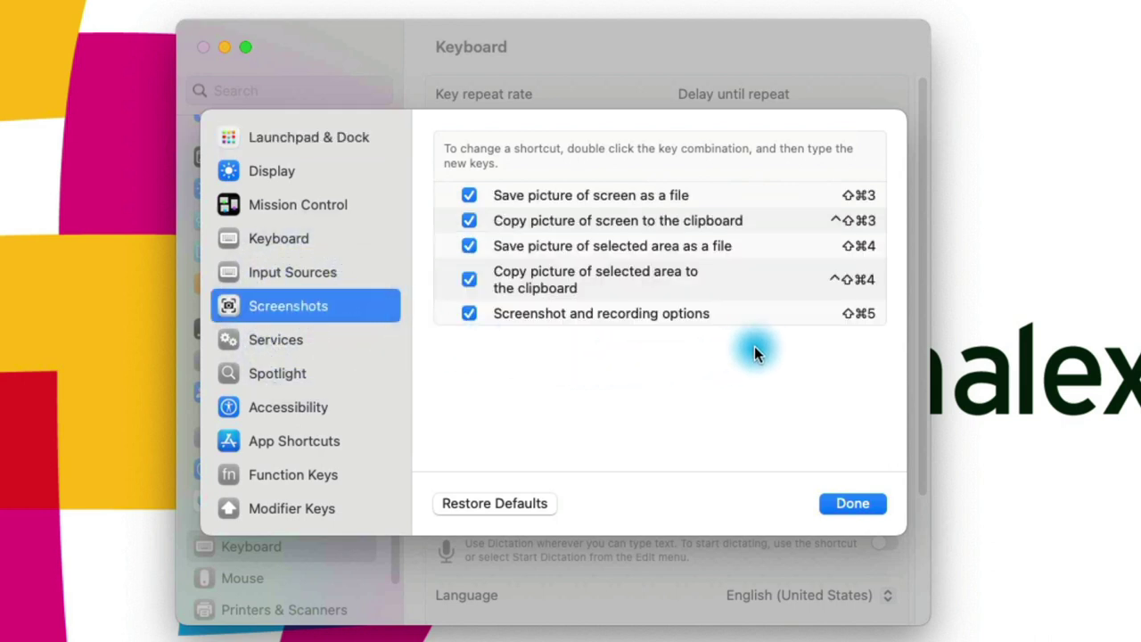
pyautogui.doubleClick(856, 286)
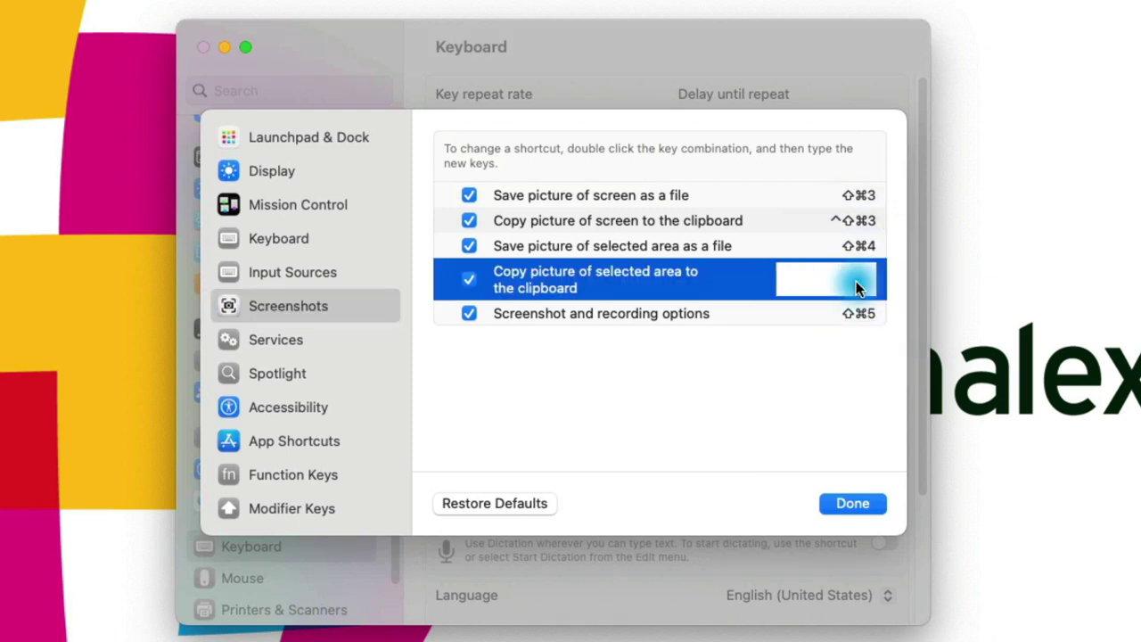
pyautogui.press('super+shift+3')
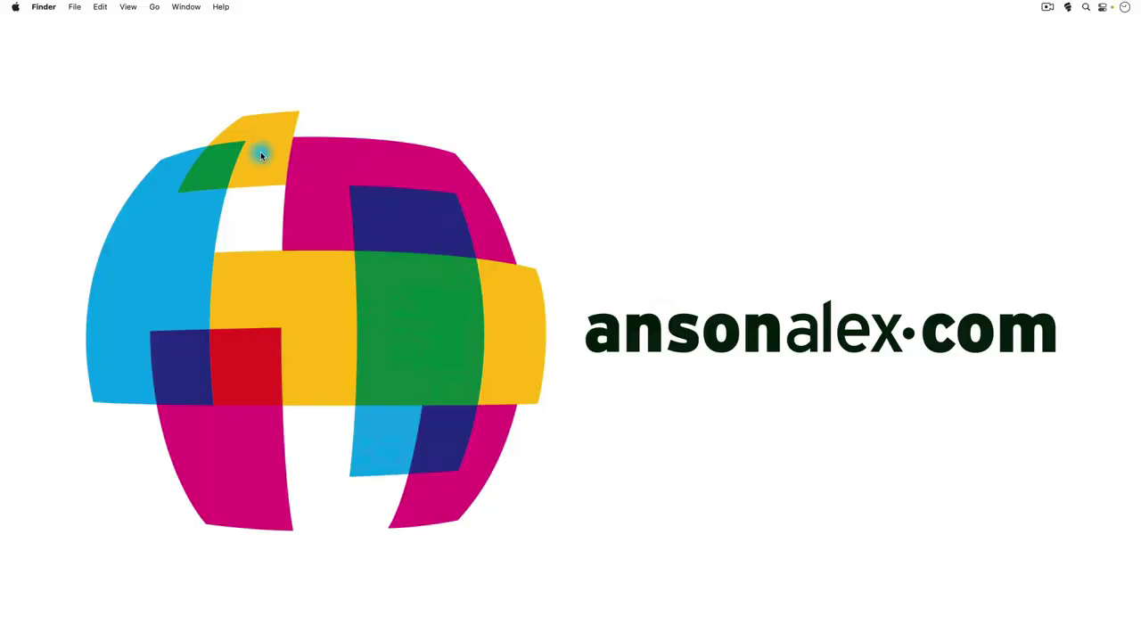
# Relaunch System Settings from the Apple menu and return to Keyboard > Keyboard Shortcuts
pyautogui.click(14, 7)
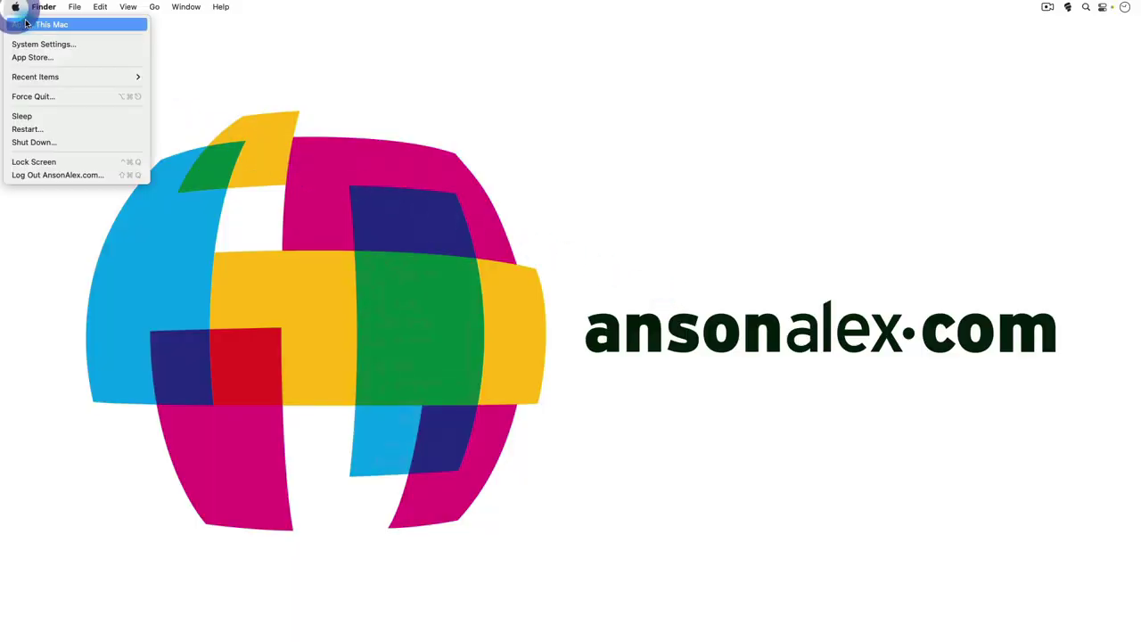
pyautogui.click(85, 43)
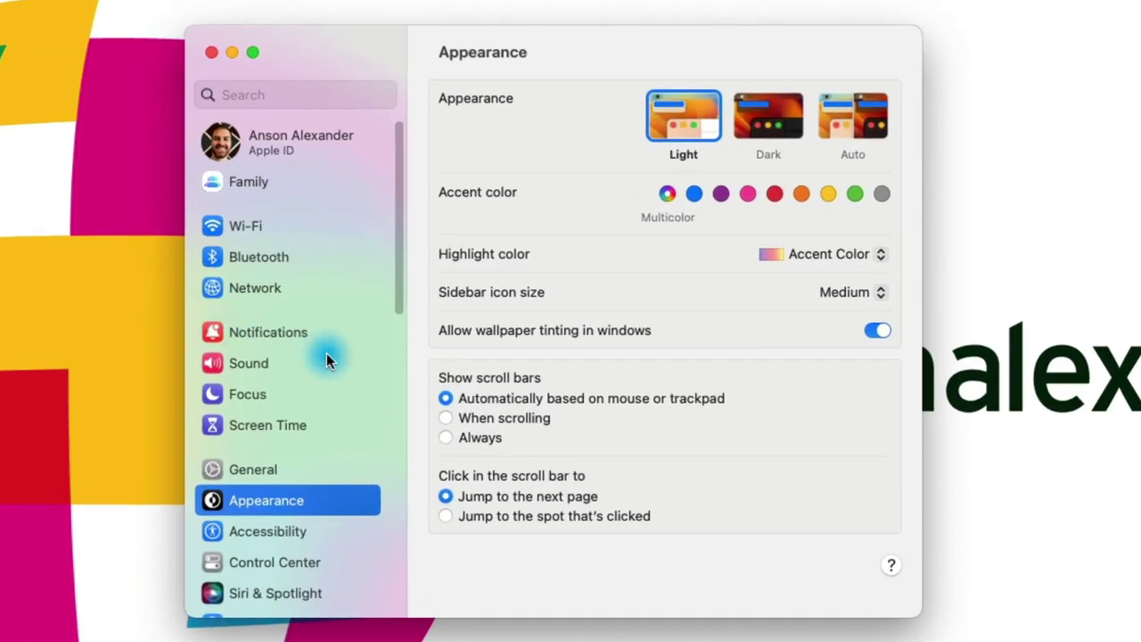
pyautogui.scroll(-10, 358, 363)
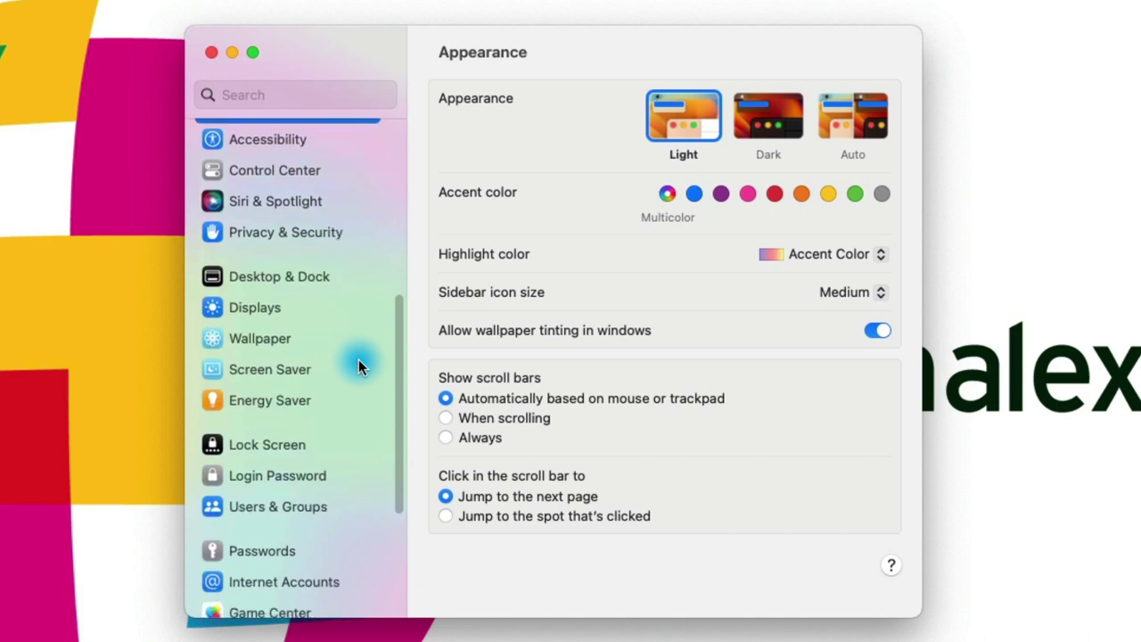
pyautogui.scroll(-5, 359, 363)
pyautogui.click(324, 491)
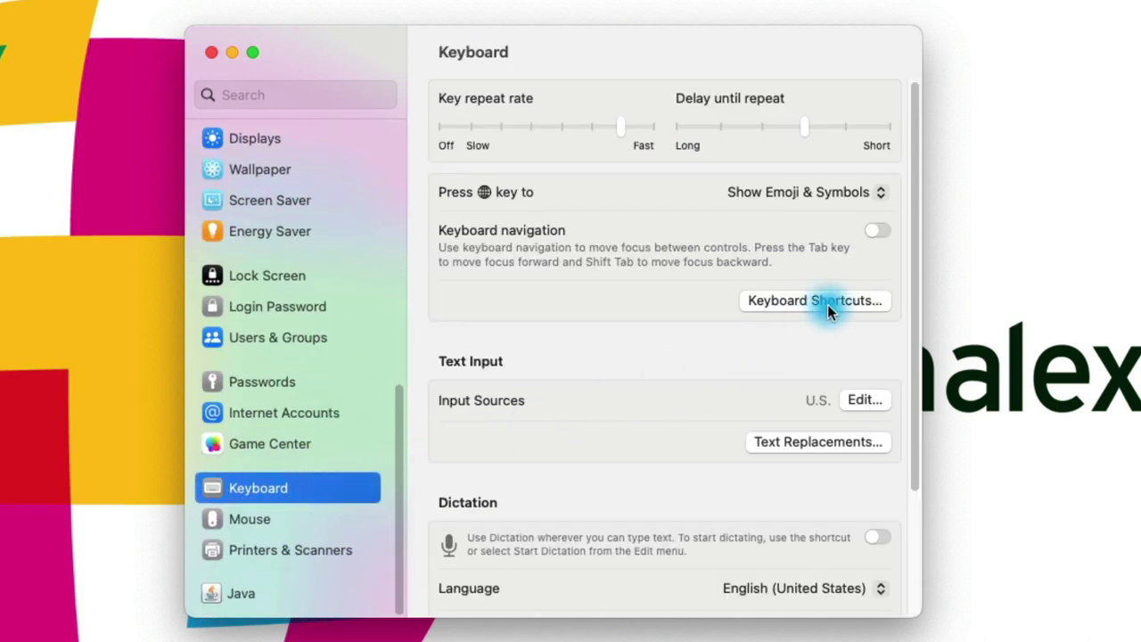
pyautogui.click(827, 304)
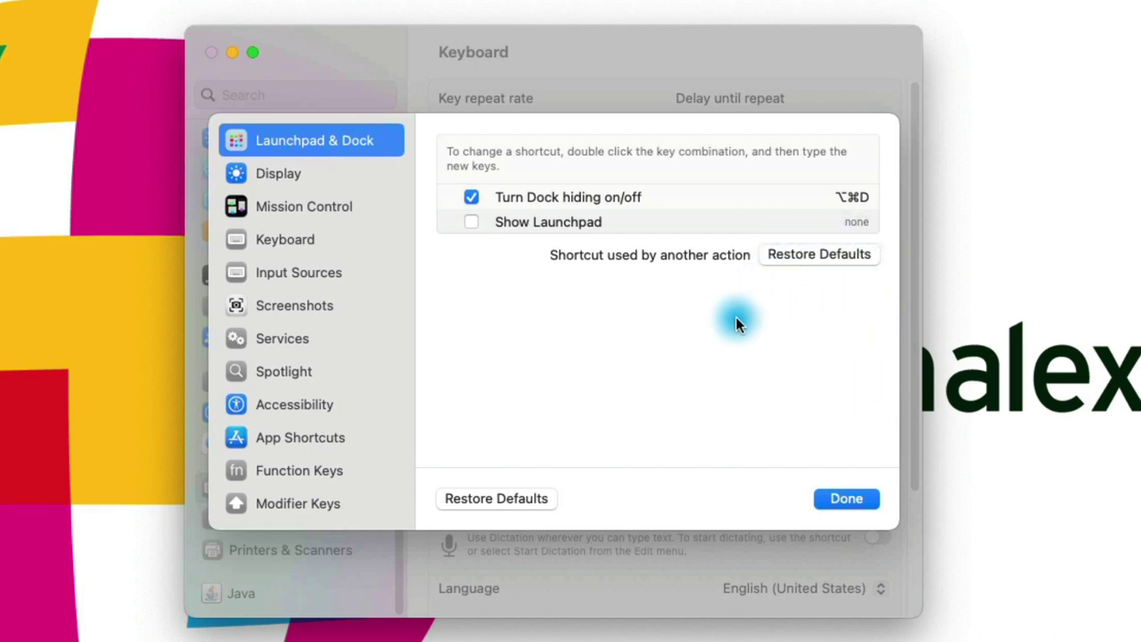
# Show the Screenshots shortcuts, where saving the screen and copying a selected area both use ⇧⌘3
pyautogui.click(349, 309)
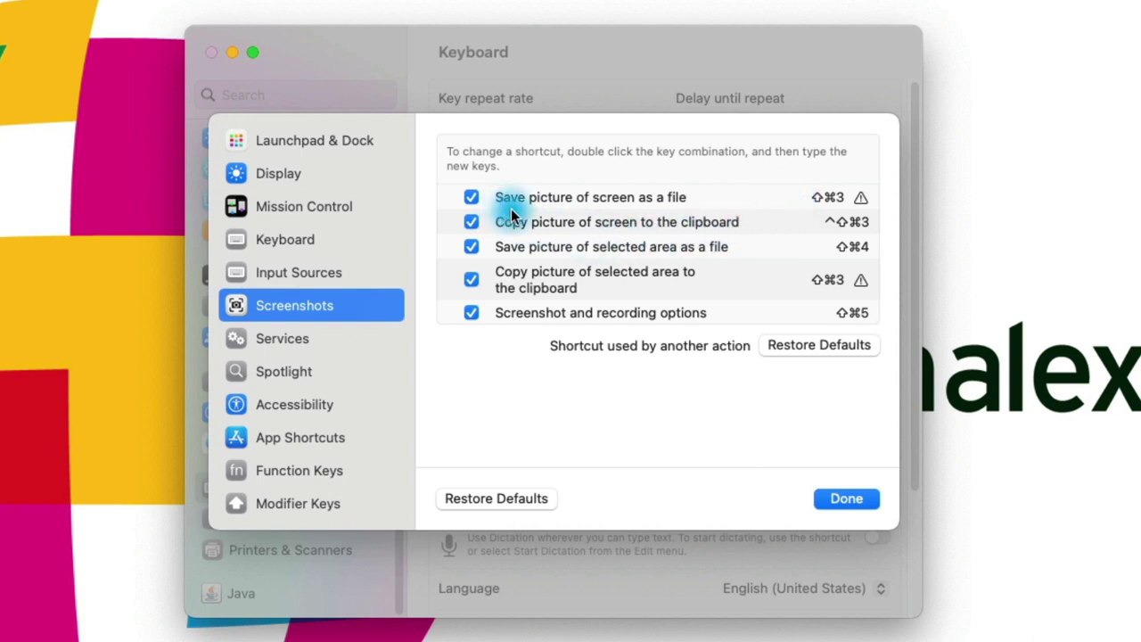
# Change 'Save picture of screen as a file' to ^⇧⌘4, ending the ⇧⌘3 clash
pyautogui.click(830, 200)
pyautogui.click(830, 199)
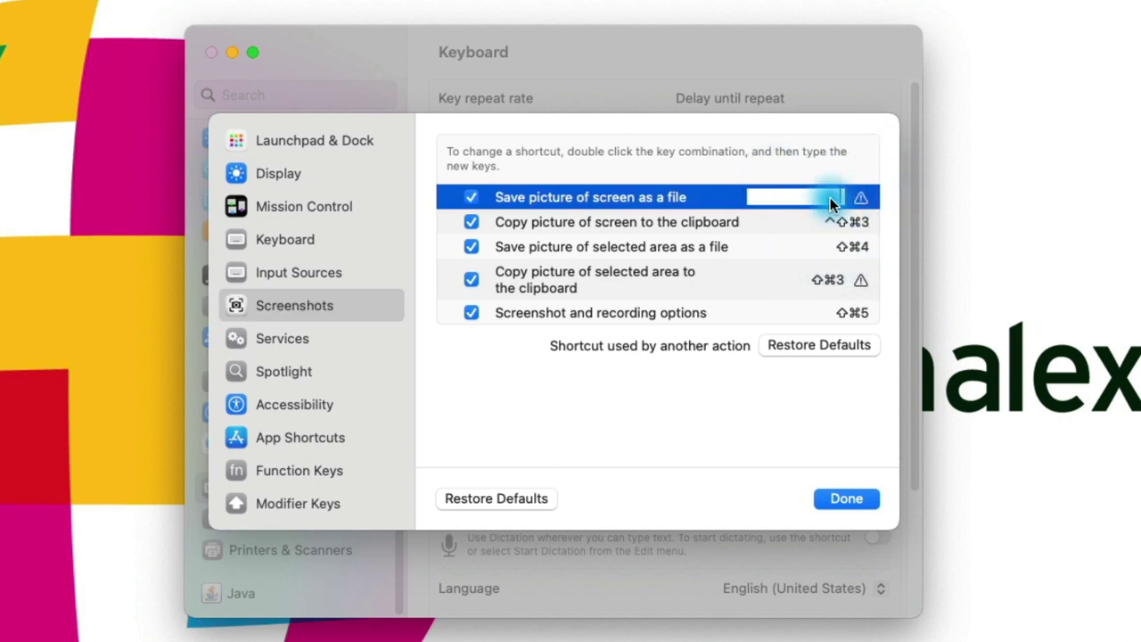
pyautogui.press('shift+super+4')
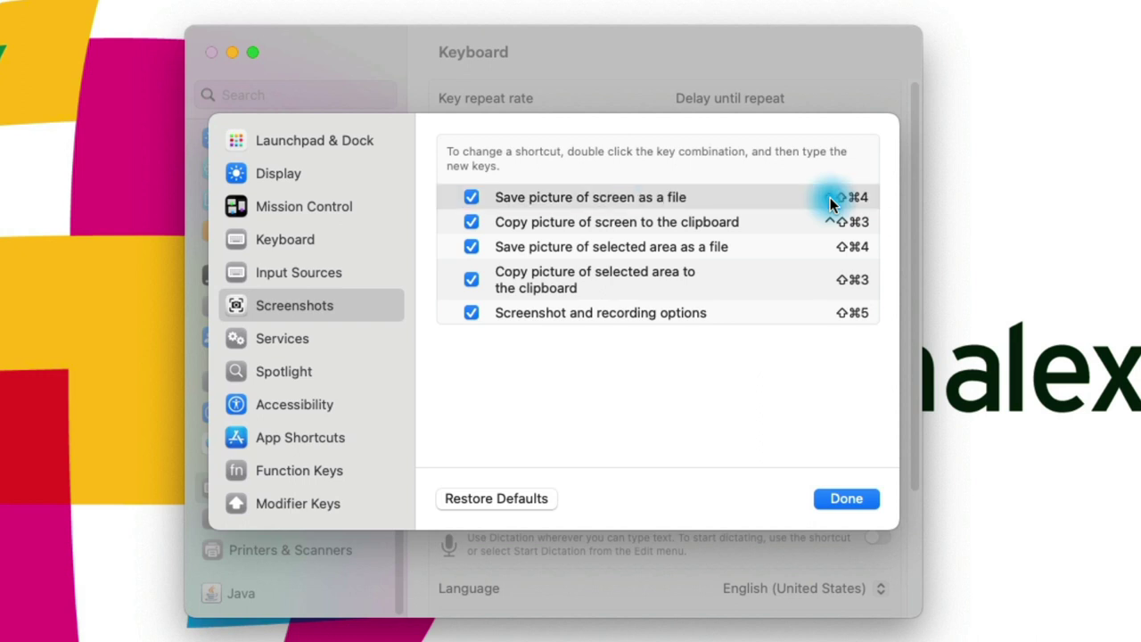
pyautogui.doubleClick(830, 200)
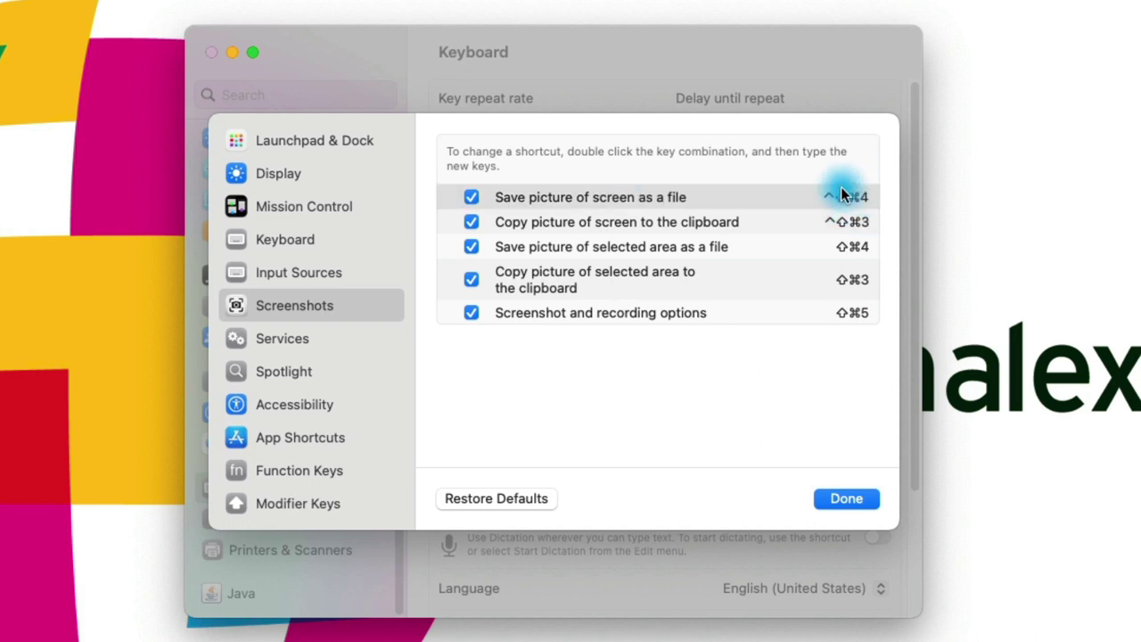
pyautogui.press('ctrl+shift+super+4')
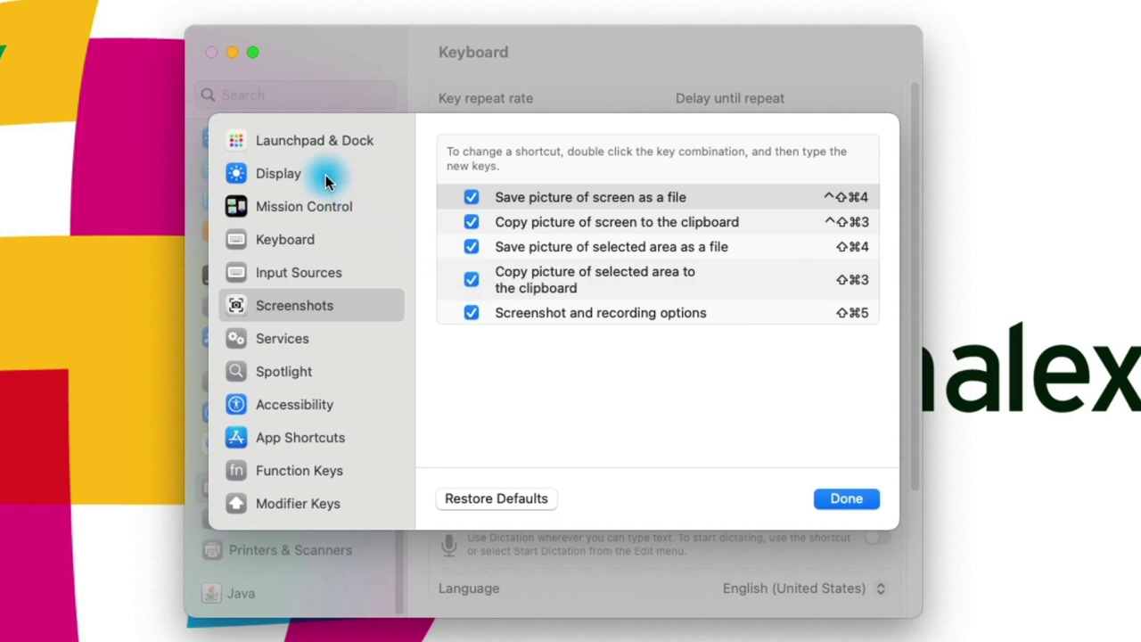
pyautogui.click(325, 177)
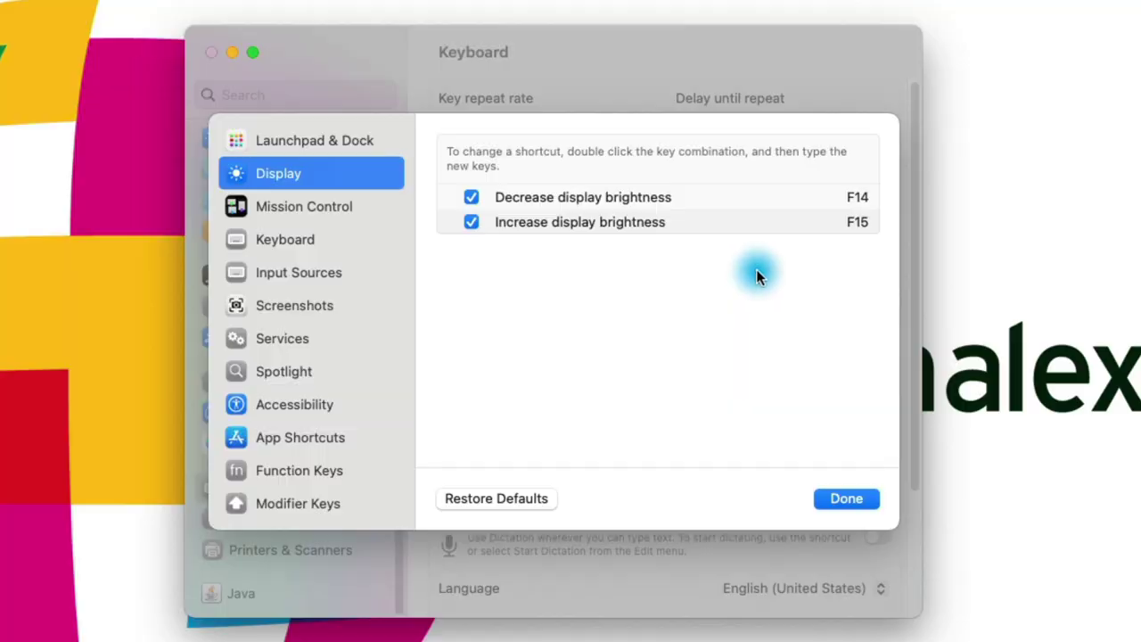
pyautogui.click(858, 198)
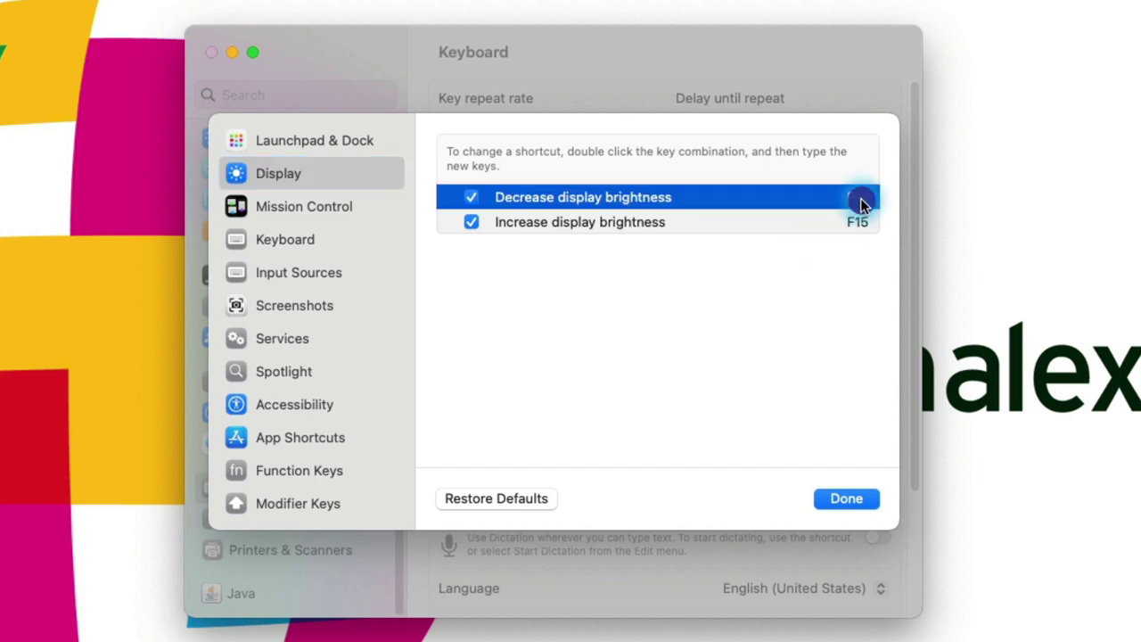
pyautogui.click(858, 198)
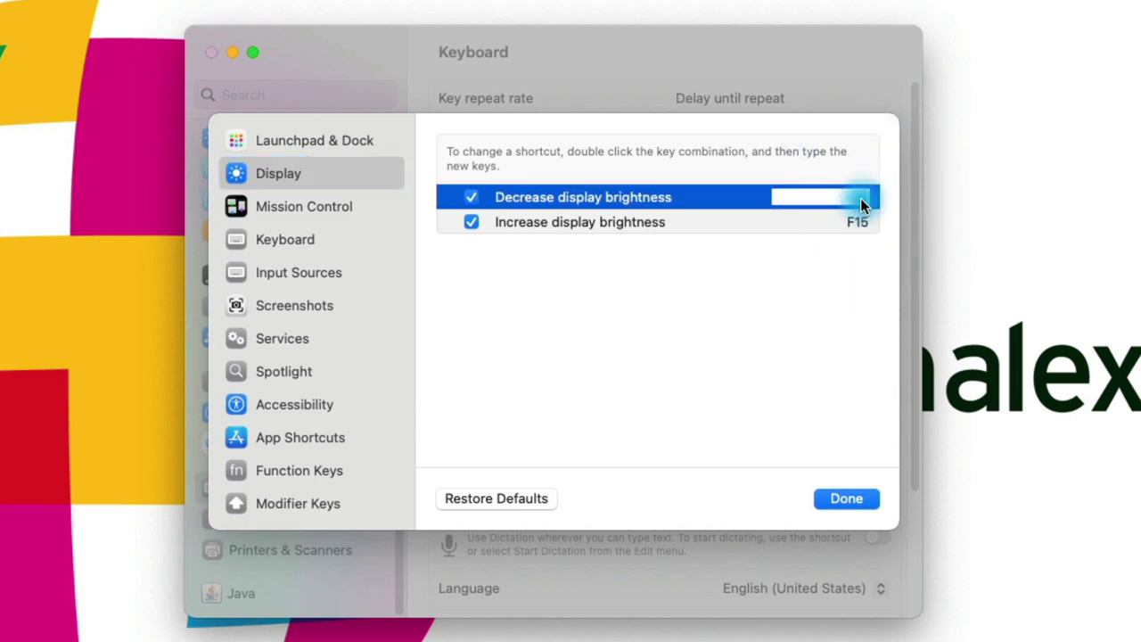
pyautogui.press('F1')
pyautogui.doubleClick(857, 225)
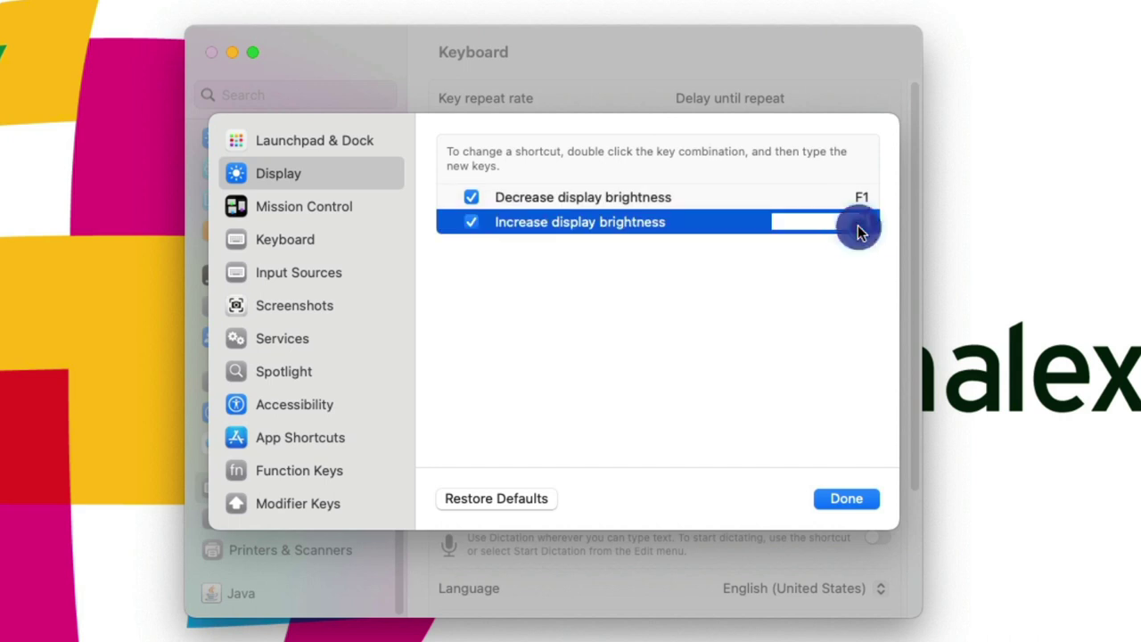
pyautogui.press('F2')
pyautogui.click(852, 282)
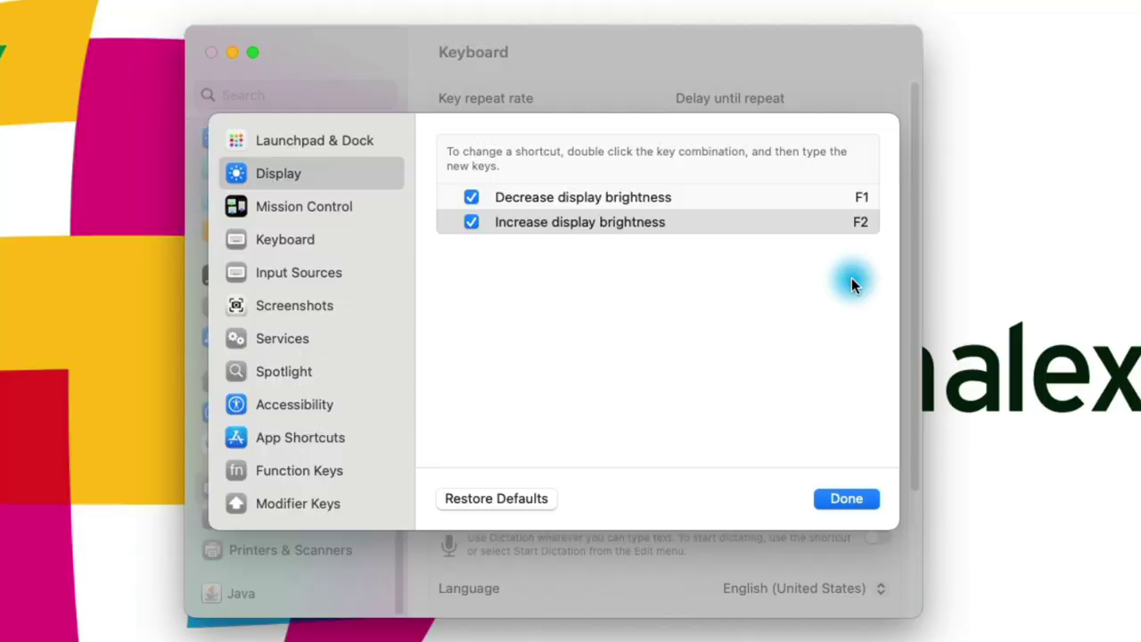
pyautogui.click(855, 197)
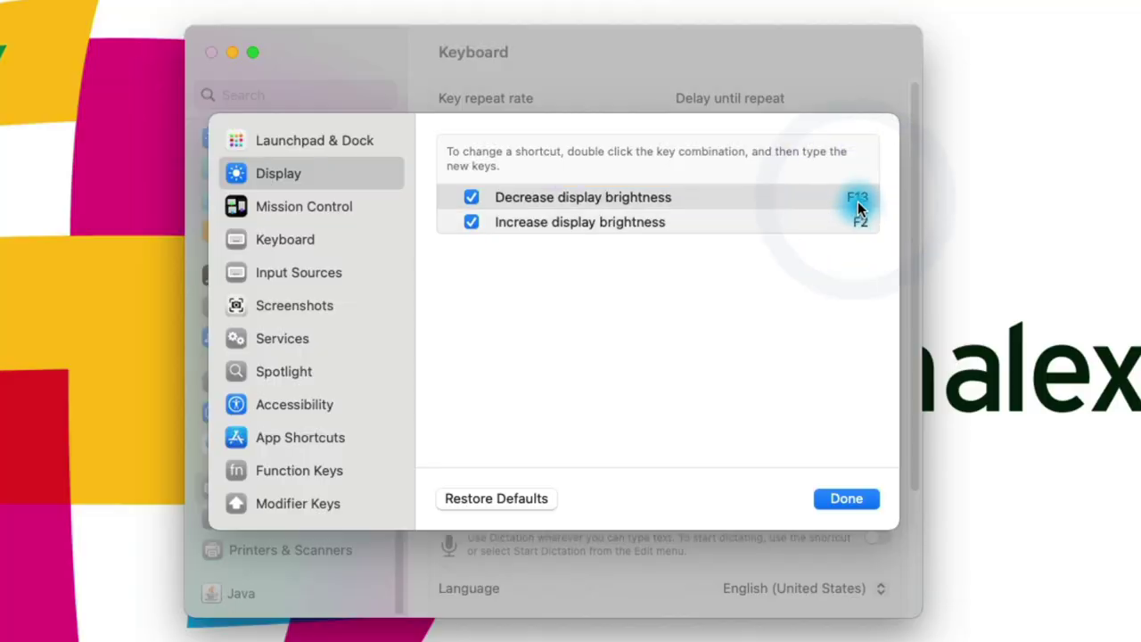
pyautogui.doubleClick(858, 203)
pyautogui.press('F14')
pyautogui.click(858, 218)
pyautogui.doubleClick(858, 217)
pyautogui.press('F15')
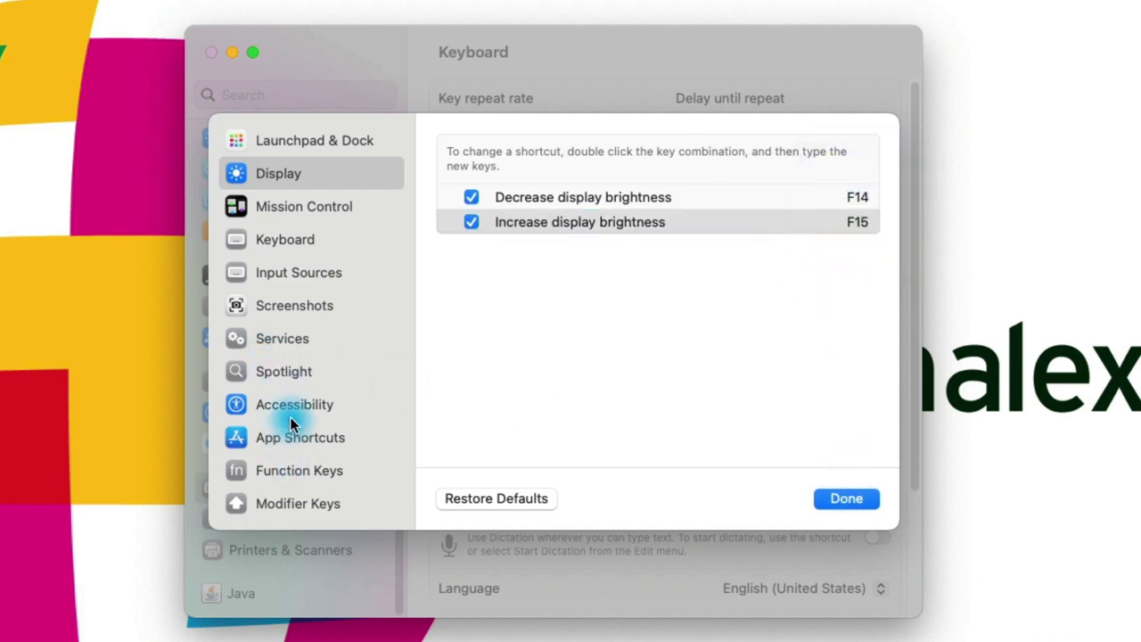
# In the Screenshots shortcuts, assign F1 to copying a selected area
pyautogui.click(288, 241)
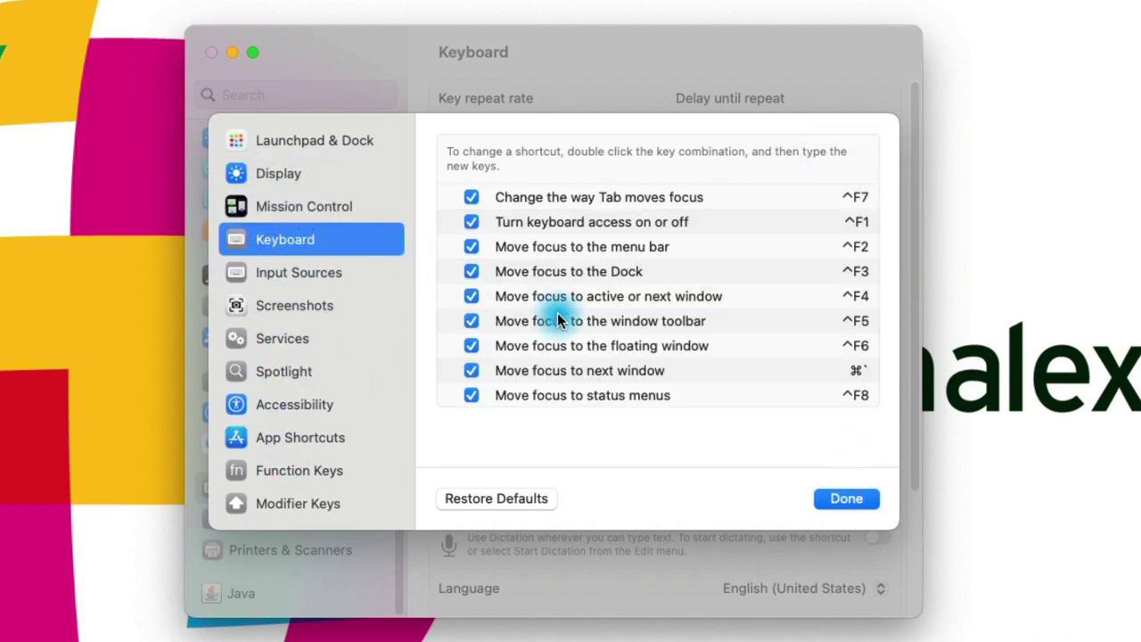
pyautogui.click(308, 305)
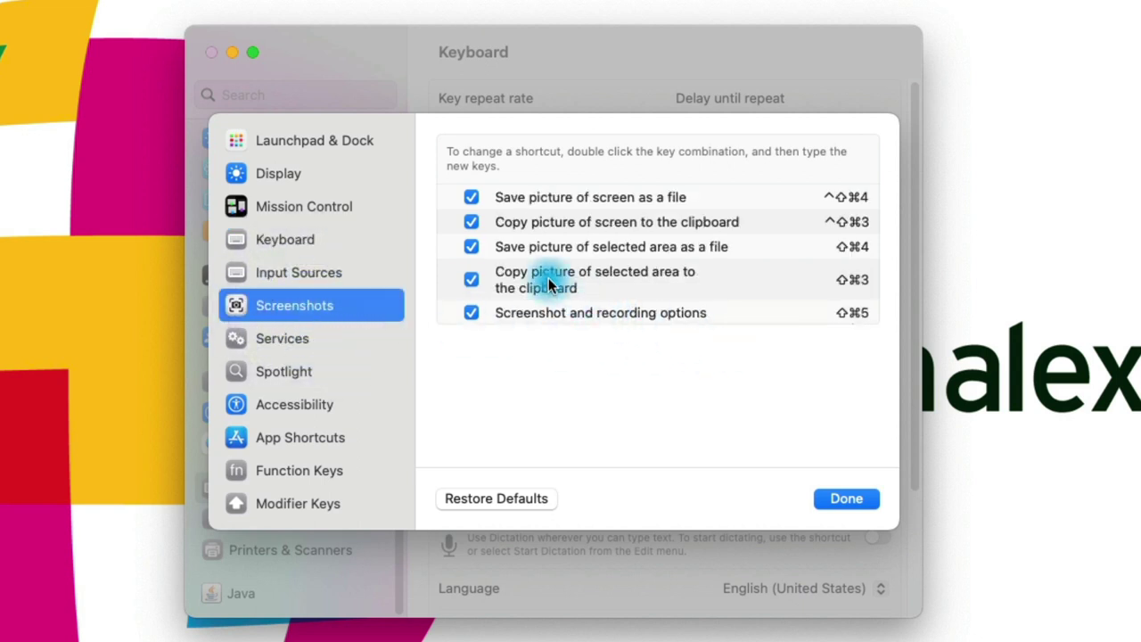
pyautogui.click(849, 282)
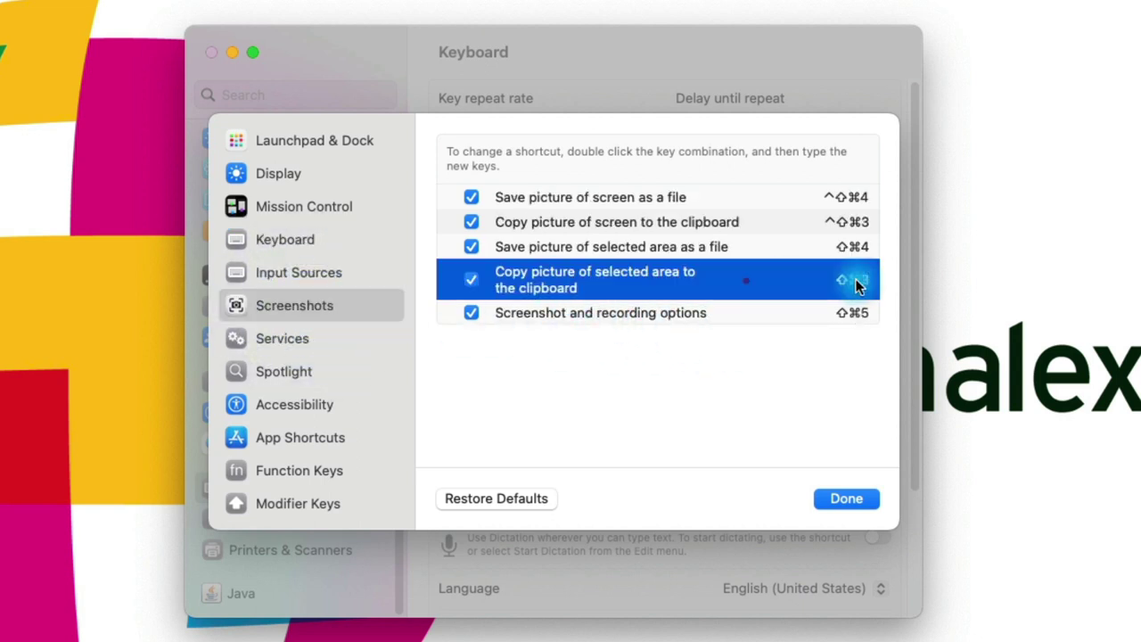
pyautogui.press('BackSpace')
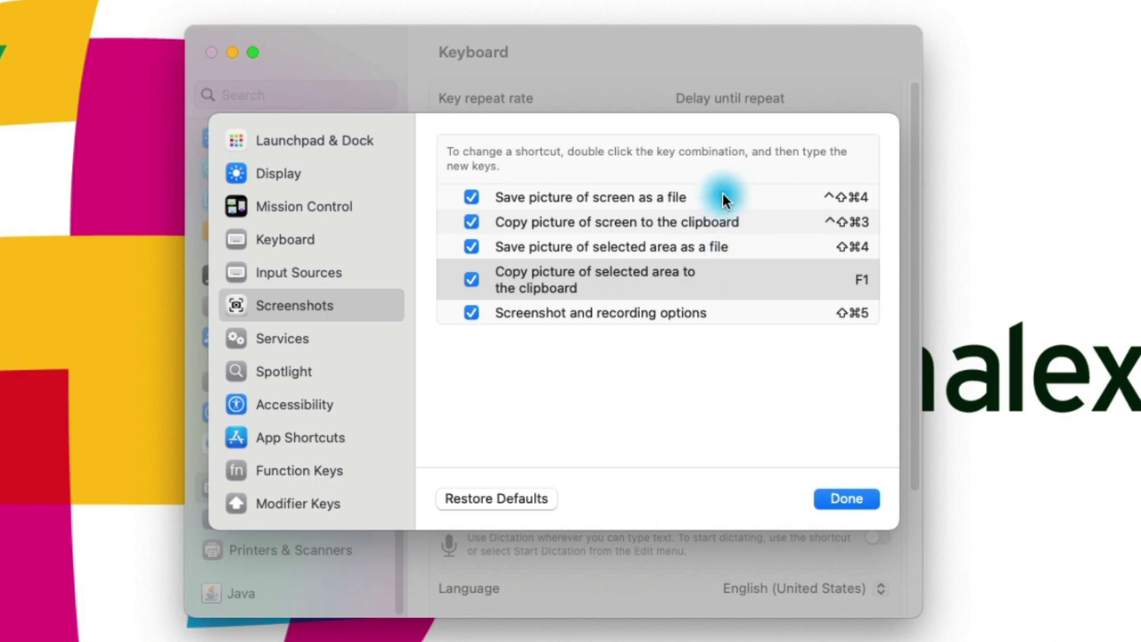
# Assign F2–F5 to save screen, copy screen, save selected area, and screenshot options
pyautogui.doubleClick(849, 198)
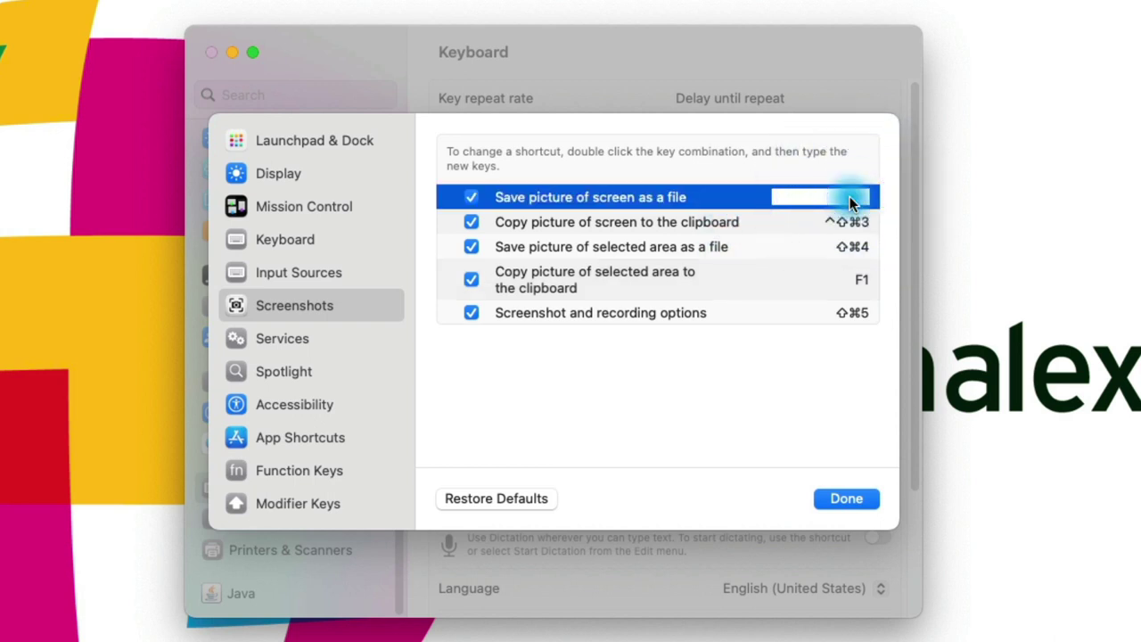
pyautogui.press('F2')
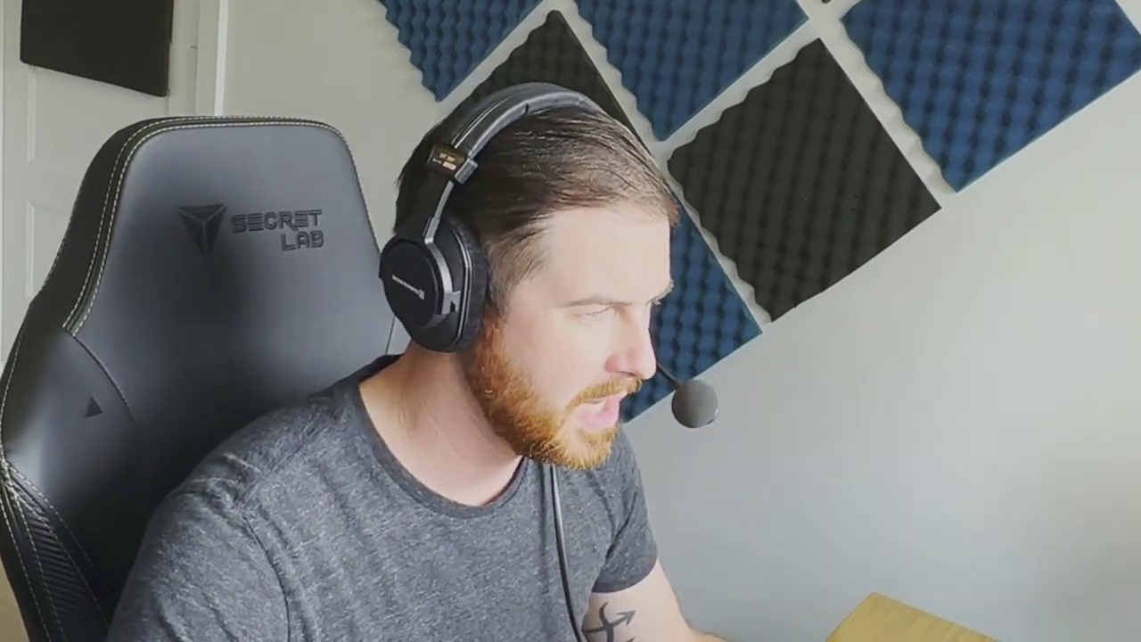
pyautogui.doubleClick(848, 224)
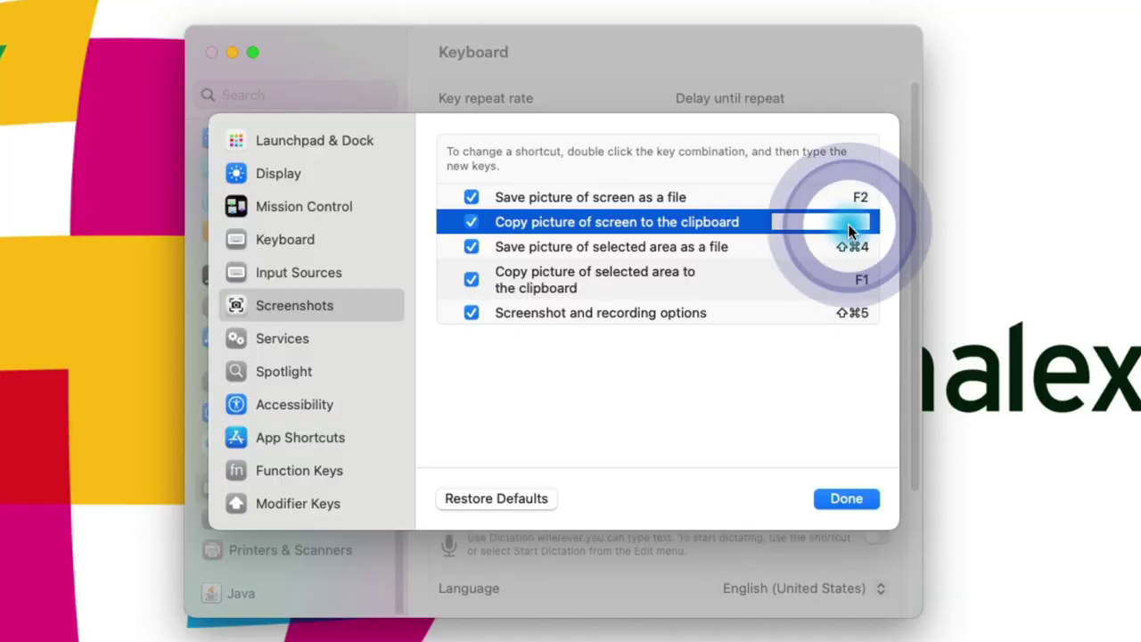
pyautogui.press('F3')
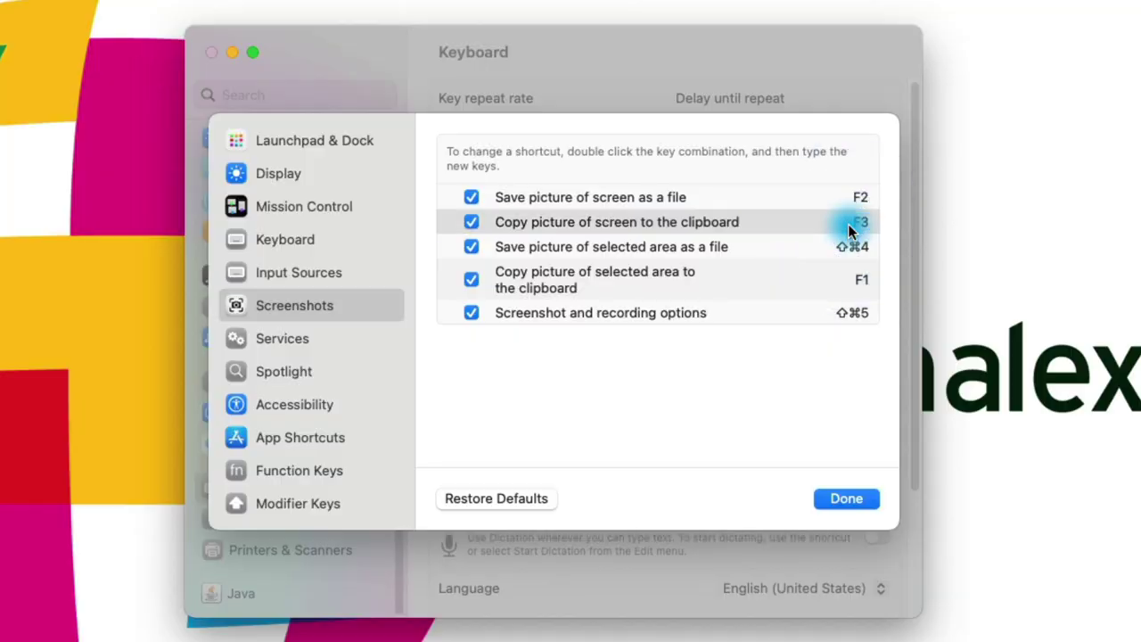
pyautogui.doubleClick(854, 248)
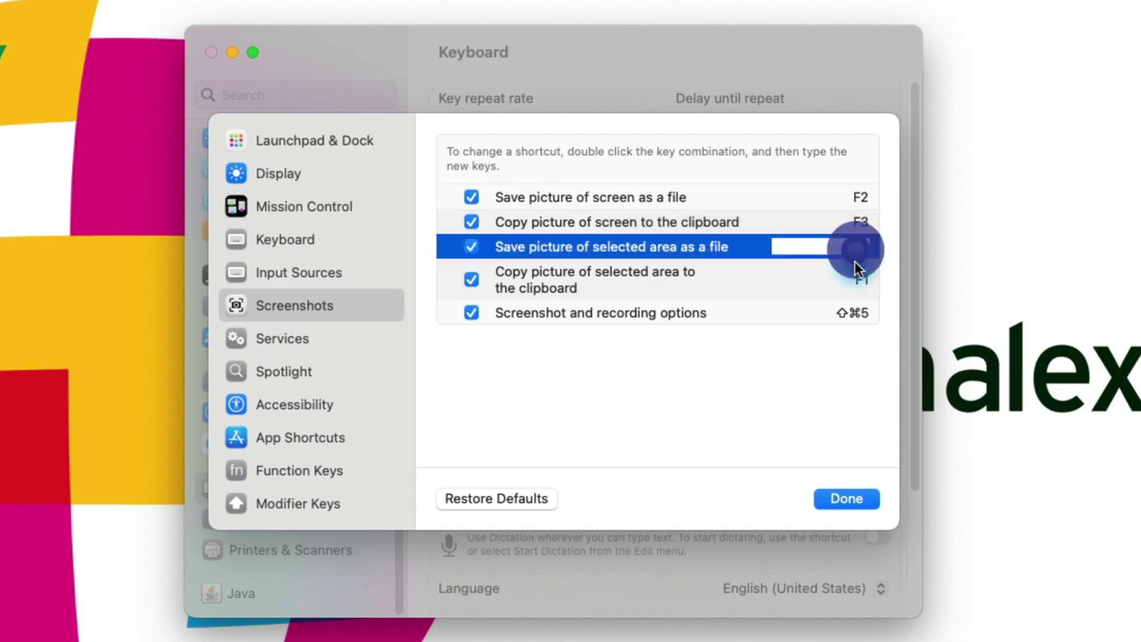
pyautogui.press('F4')
pyautogui.doubleClick(856, 316)
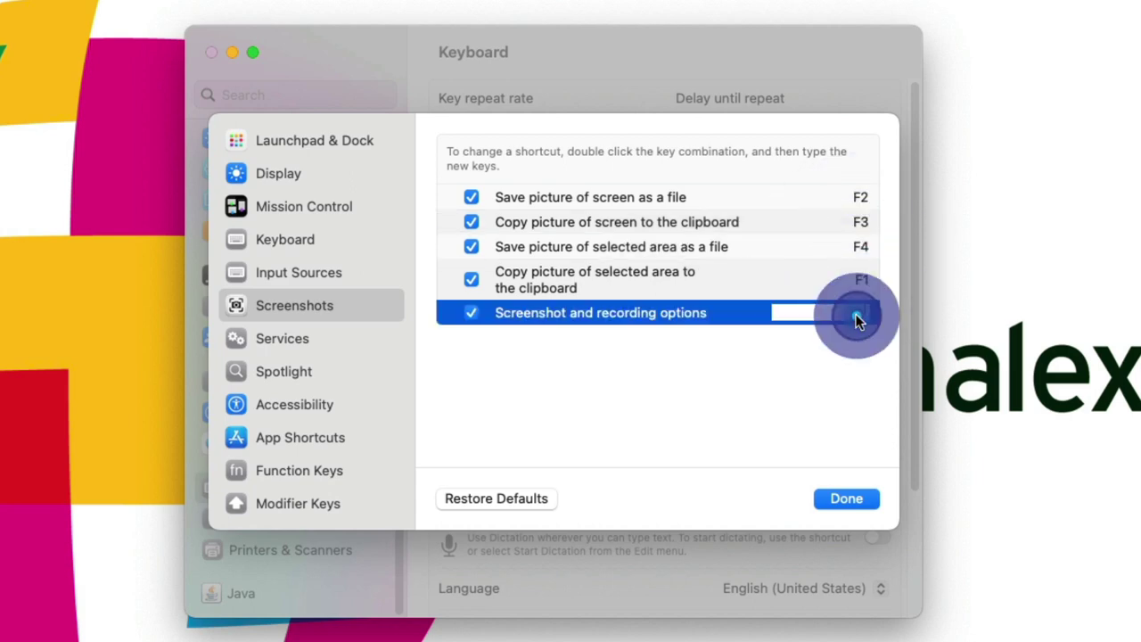
pyautogui.press('F5')
pyautogui.click(849, 353)
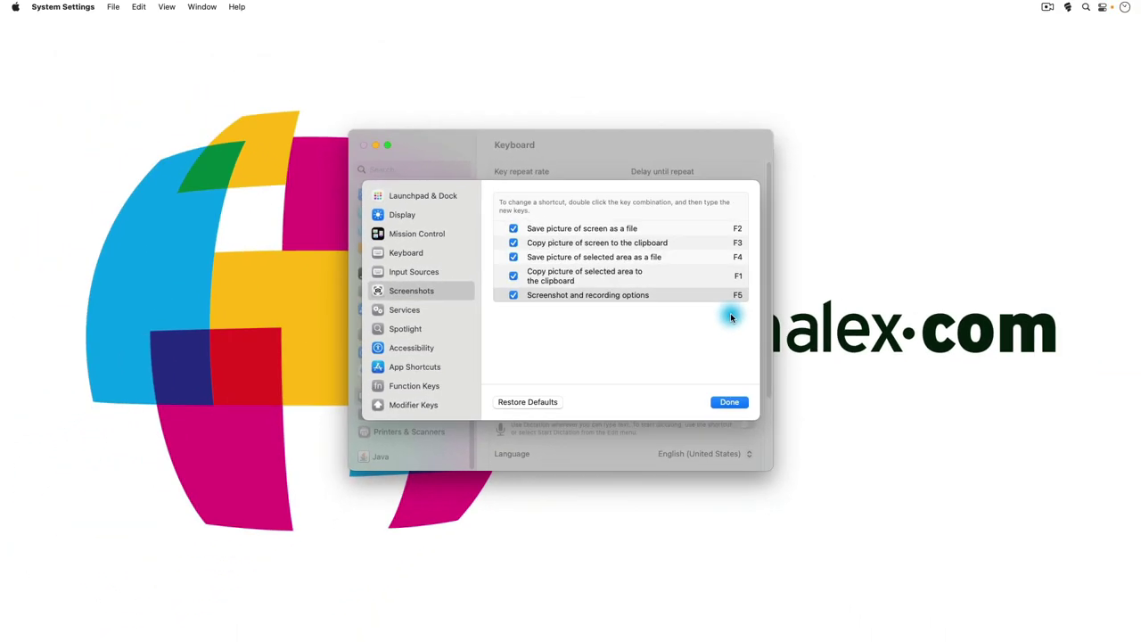
# Close the Keyboard Shortcuts sheet with Done, keeping the F1–F5 screenshot keys
pyautogui.click(731, 404)
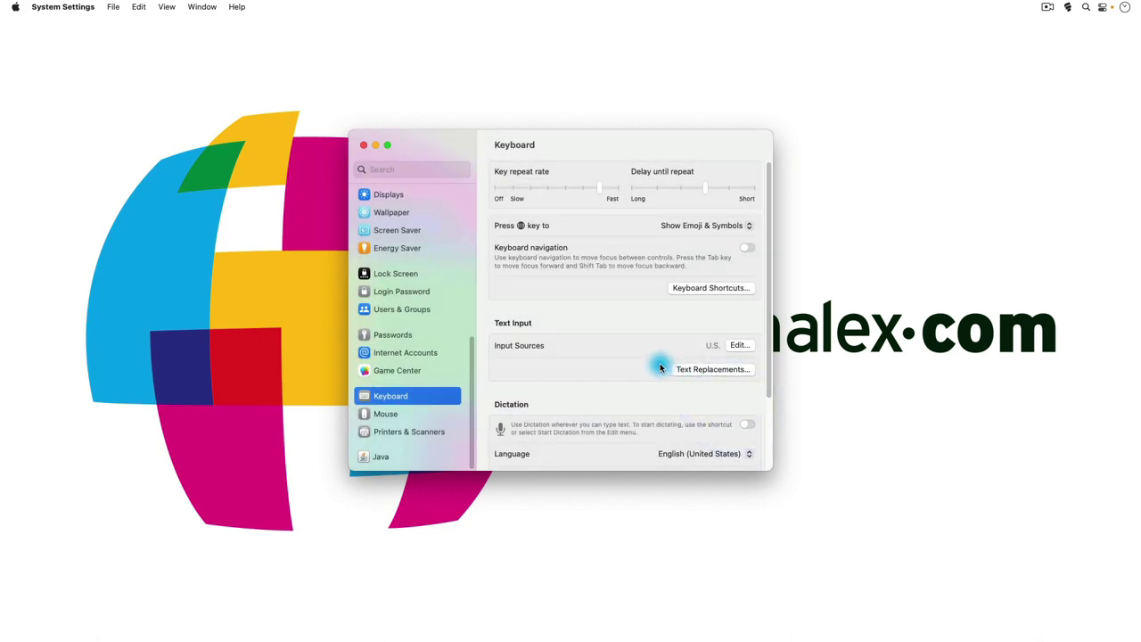